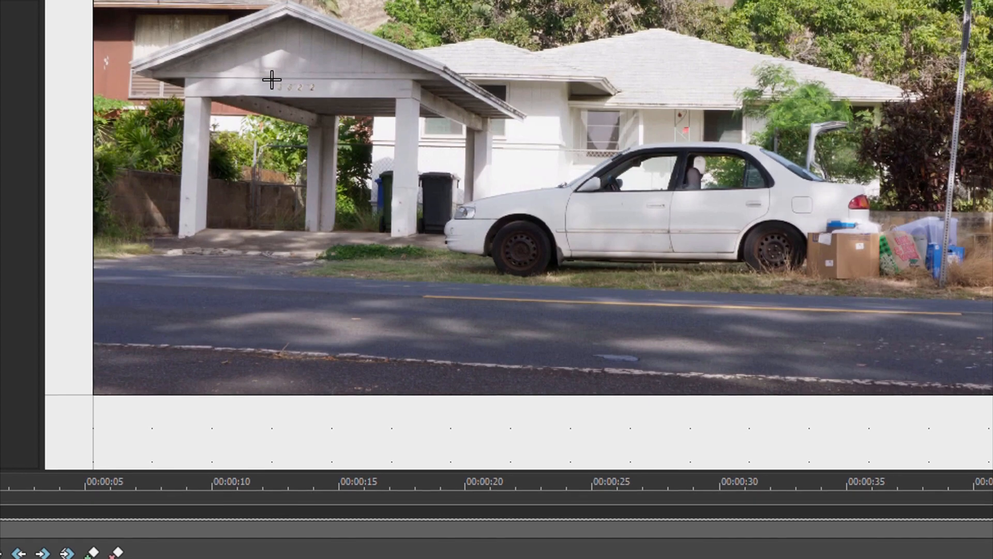
Draw a rectangular mask around the house number on the carport beam.
{"action": "scroll", "coordinate": [260, 117], "scroll_direction": "up", "scroll_amount": 3}
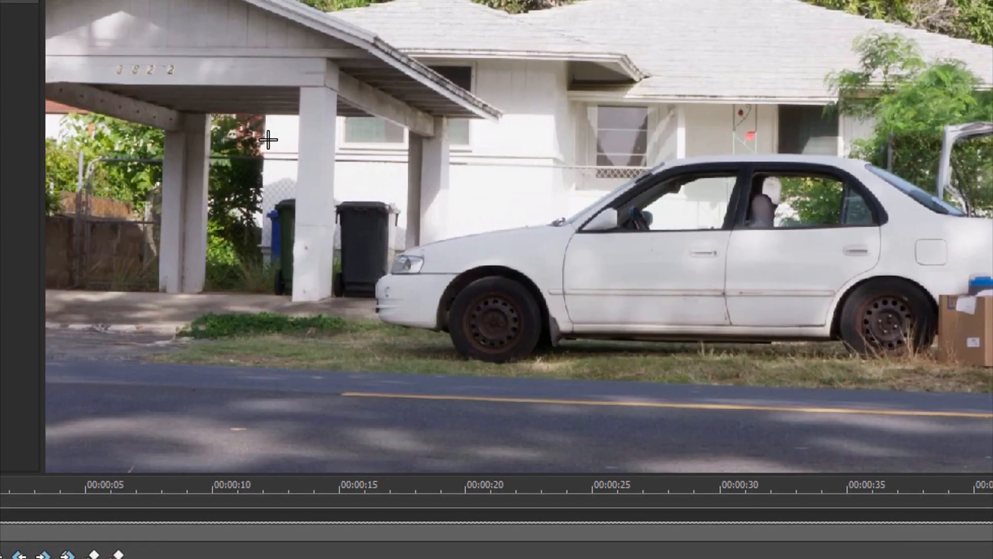
{"action": "scroll", "coordinate": [266, 138], "scroll_direction": "up", "scroll_amount": 1}
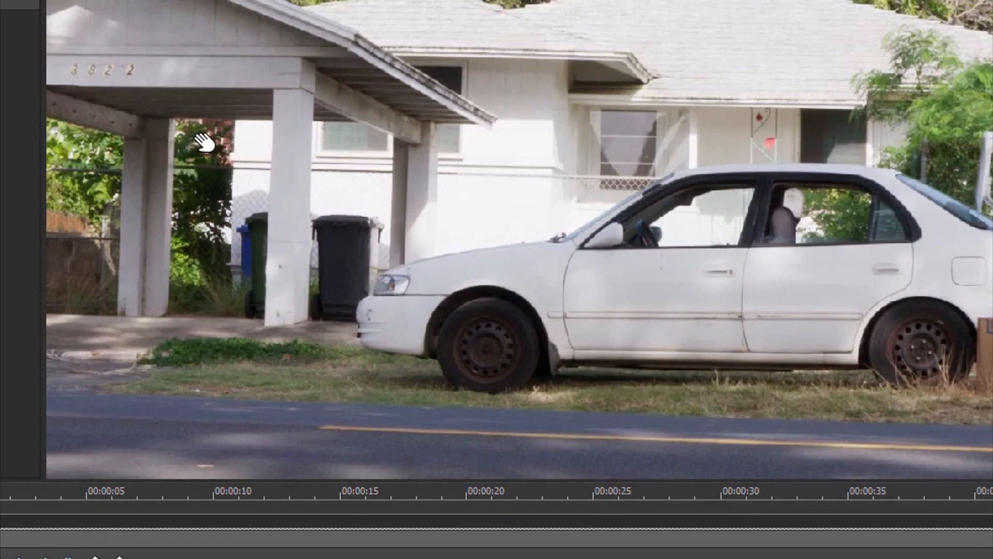
{"action": "left_click_drag", "start_coordinate": [194, 141], "coordinate": [499, 151]}
{"action": "scroll", "coordinate": [499, 153], "scroll_direction": "up", "scroll_amount": 2}
{"action": "scroll", "coordinate": [498, 153], "scroll_direction": "up", "scroll_amount": 1}
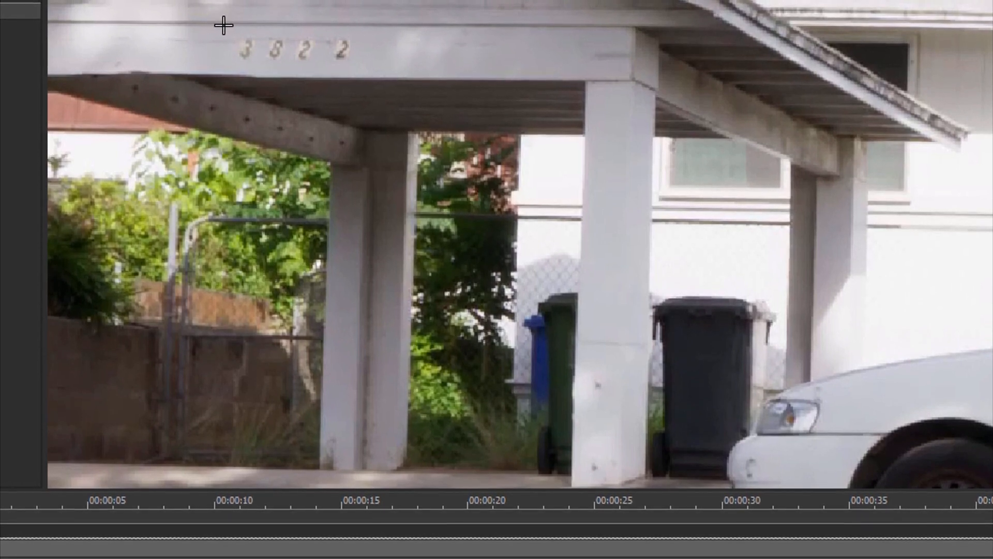
{"action": "left_click_drag", "start_coordinate": [230, 27], "coordinate": [360, 87]}
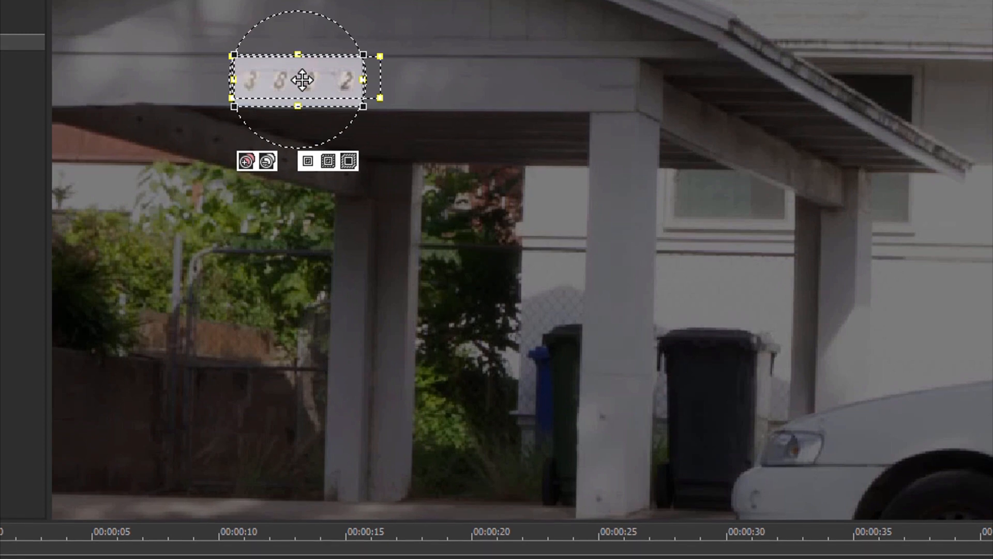
Move the rectangular mask onto the blank stretch of the same beam, just beside the front corner post.
{"action": "left_click_drag", "start_coordinate": [304, 81], "coordinate": [529, 92]}
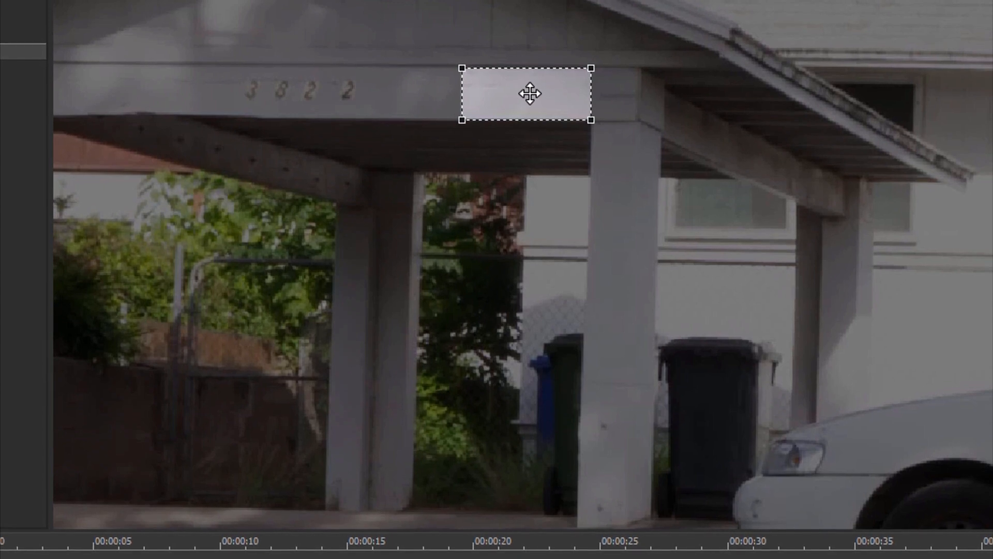
{"action": "left_click_drag", "start_coordinate": [530, 95], "coordinate": [530, 97]}
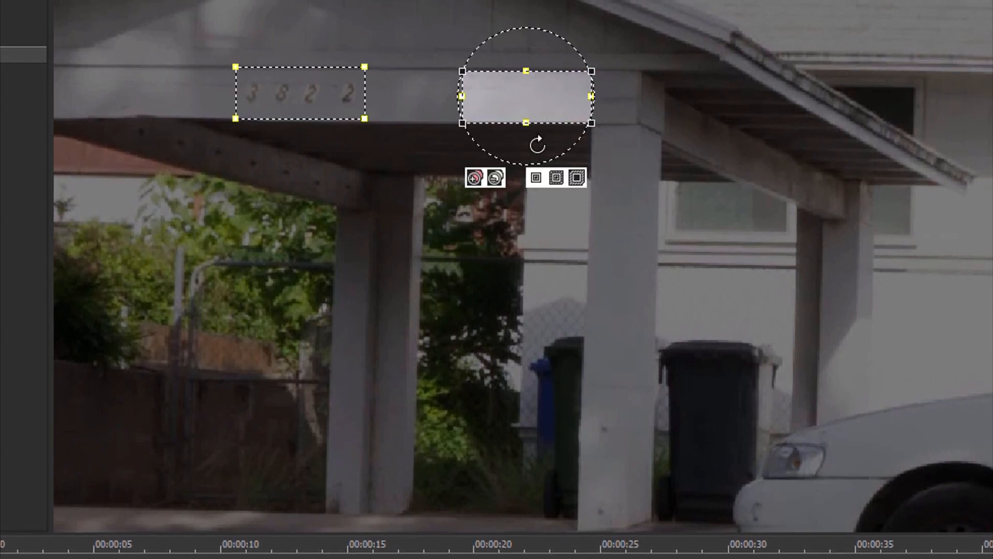
{"action": "left_click", "coordinate": [392, 238]}
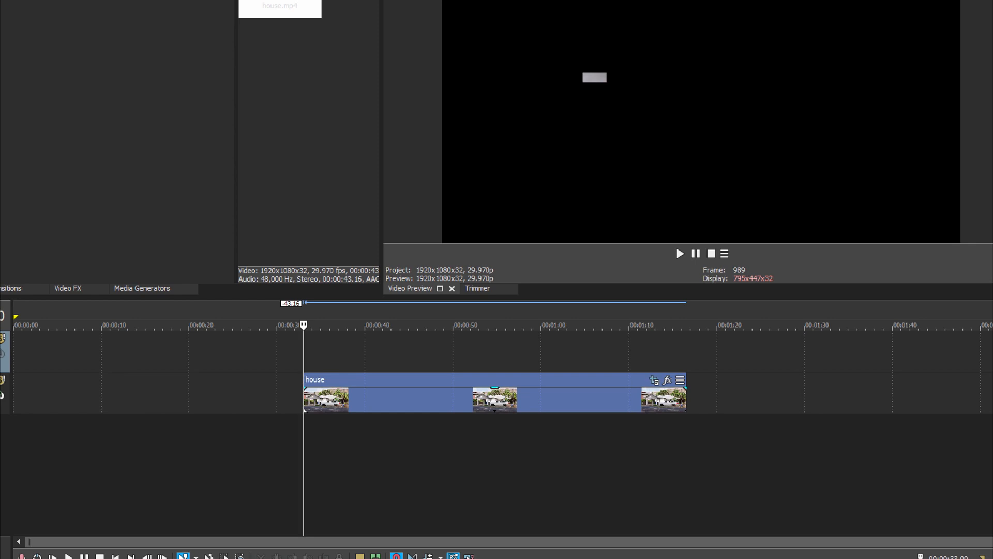
Save the masked patch as snapshot Image29 and place it on the track above the house clip, matching its full length.
{"action": "left_click", "coordinate": [601, 282]}
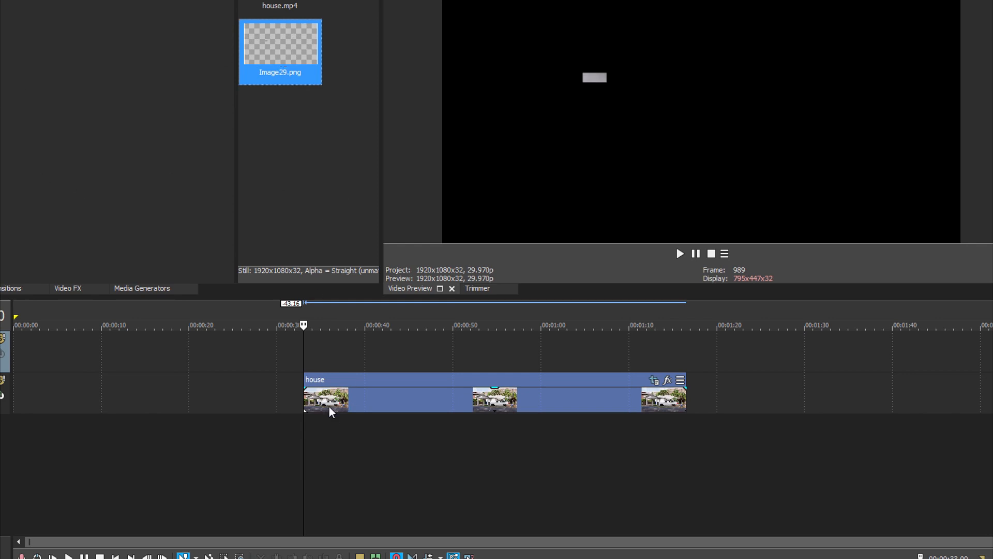
{"action": "left_click_drag", "start_coordinate": [289, 51], "coordinate": [684, 369]}
Move the playhead to 35 seconds and return it to the first keyframe in Image29's Event Pan/Crop.
{"action": "left_click", "coordinate": [320, 449]}
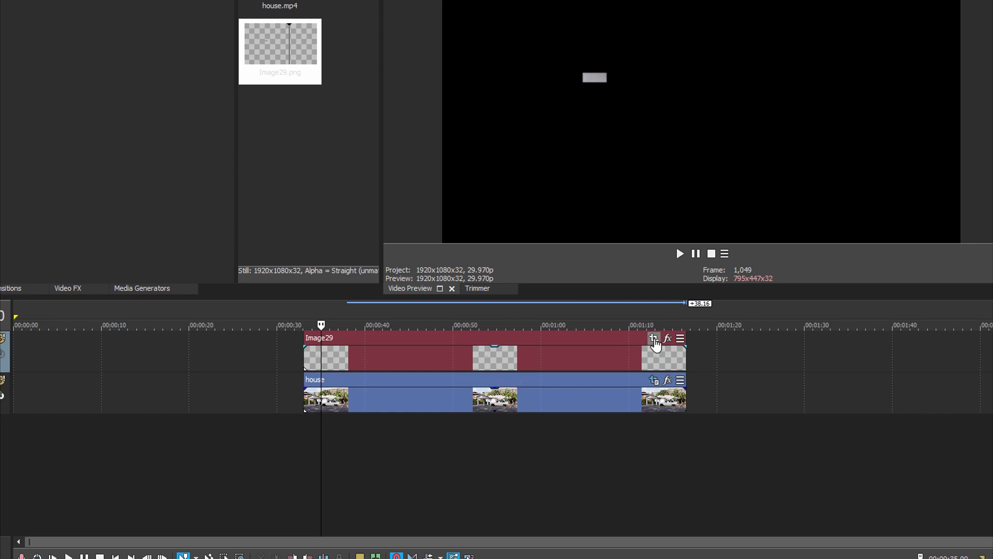
{"action": "left_click", "coordinate": [653, 339]}
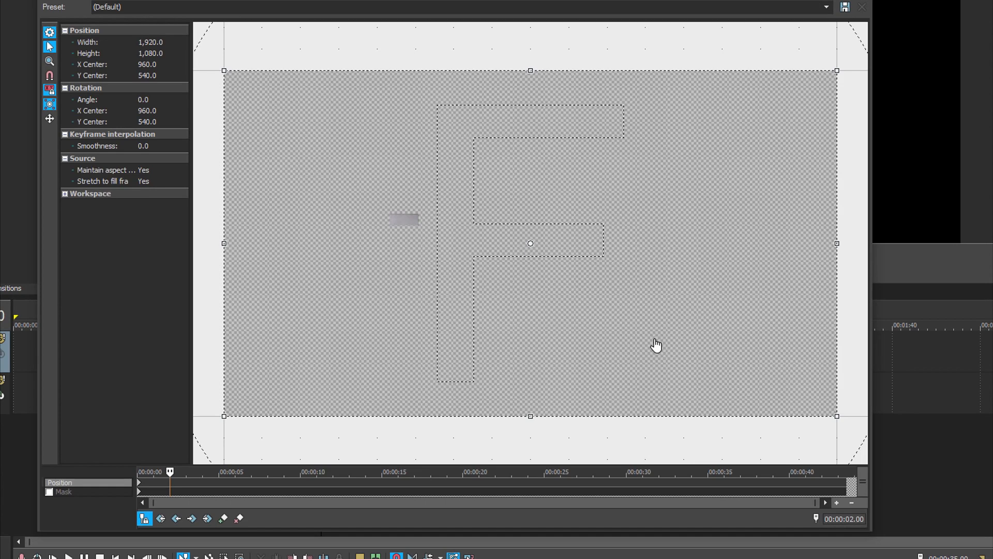
{"action": "left_click", "coordinate": [160, 519]}
{"action": "left_click_drag", "start_coordinate": [643, 0], "coordinate": [355, 98]}
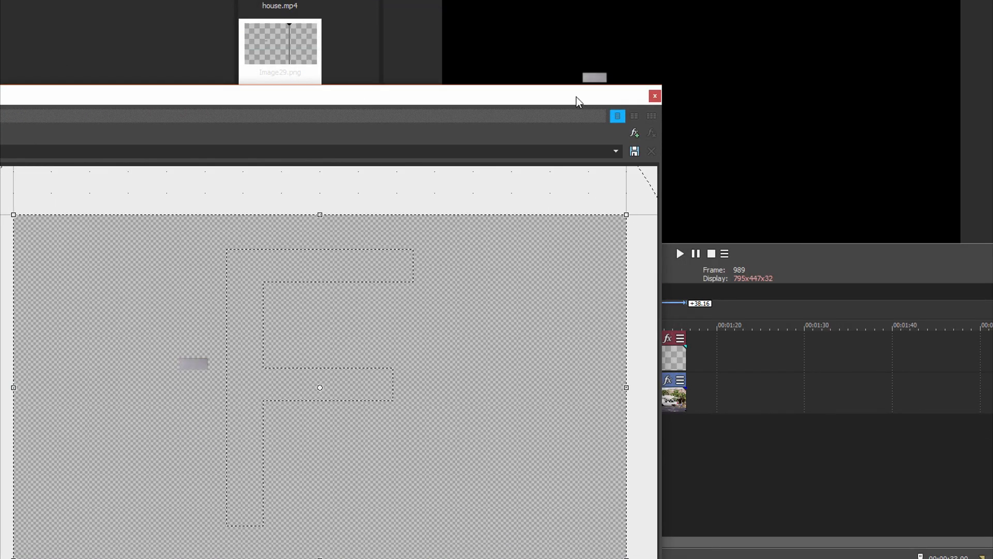
{"action": "left_click", "coordinate": [654, 96]}
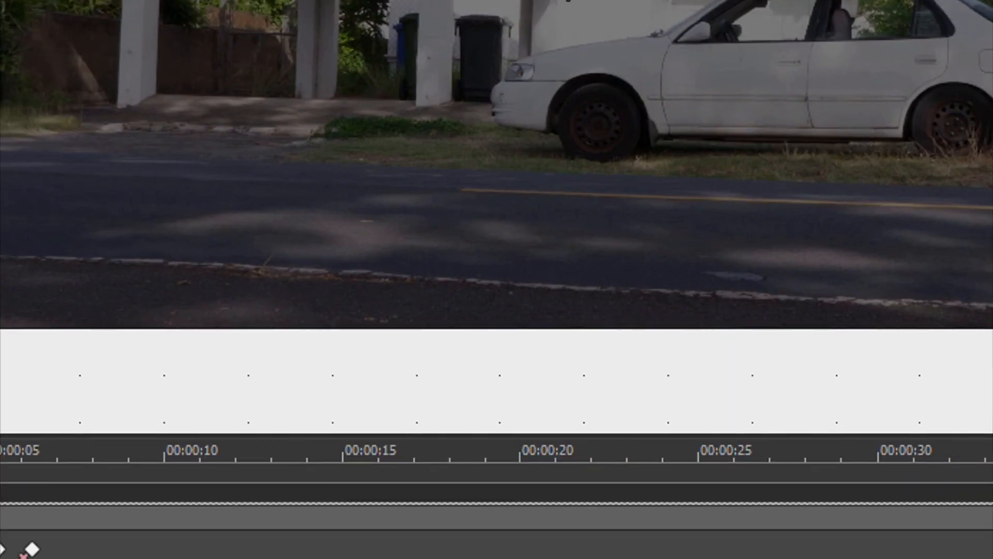
Reset the mask on the house clip.
{"action": "right_click", "coordinate": [432, 10]}
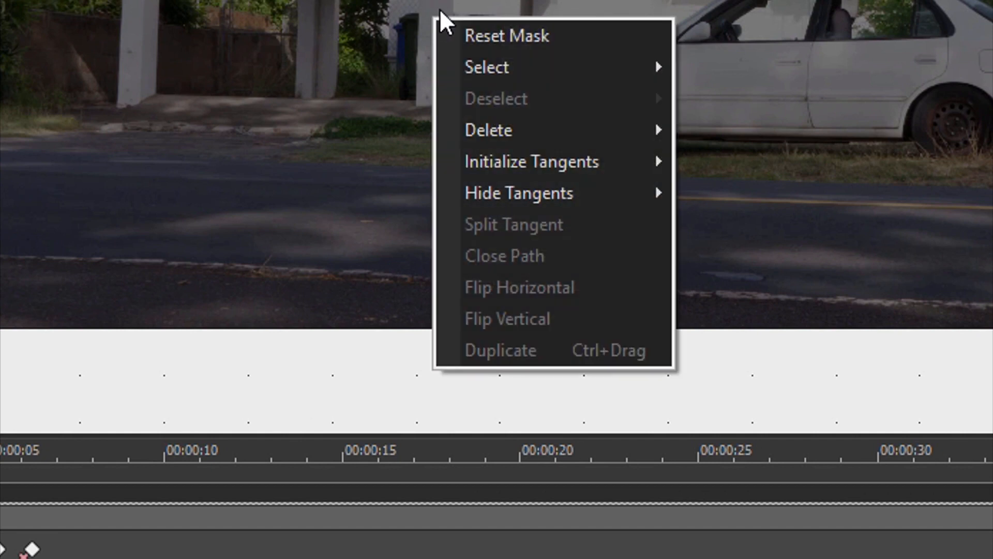
{"action": "left_click", "coordinate": [555, 35]}
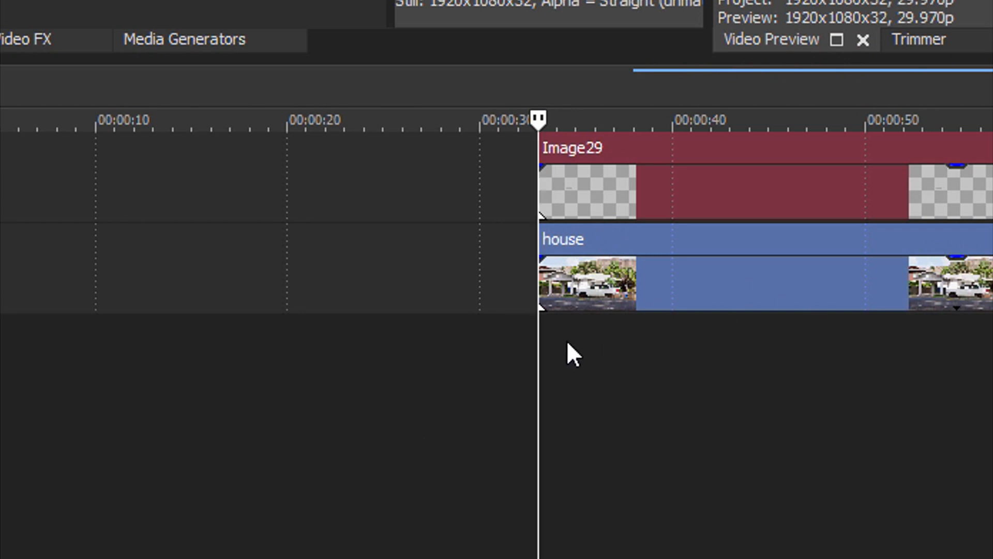
Reposition Image29 in Event Pan/Crop to cover the house number, with its centre at X 1,119.2 and Y 544.1.
{"action": "left_click", "coordinate": [566, 344]}
{"action": "scroll", "coordinate": [585, 392], "scroll_direction": "up", "scroll_amount": 3}
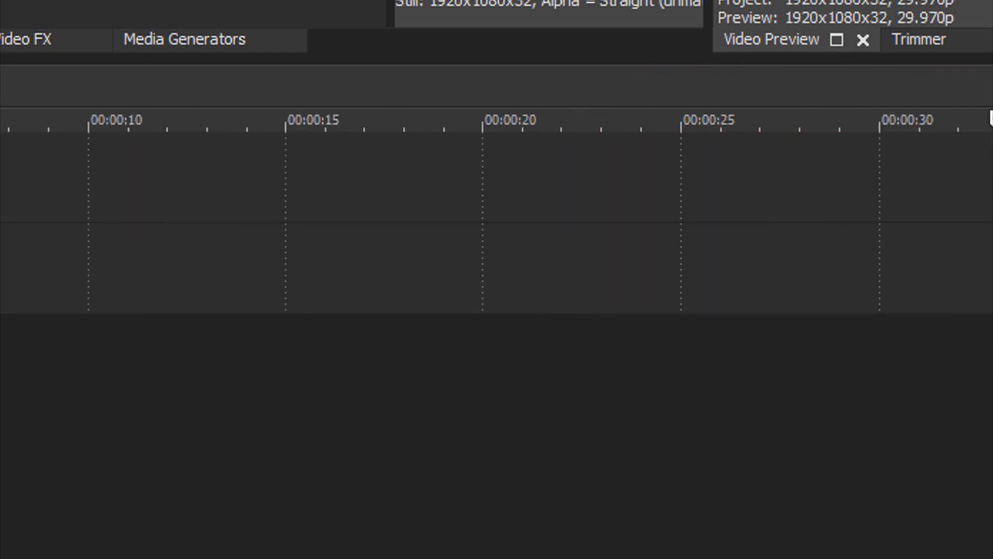
{"action": "scroll", "coordinate": [496, 217], "scroll_direction": "down", "scroll_amount": 3}
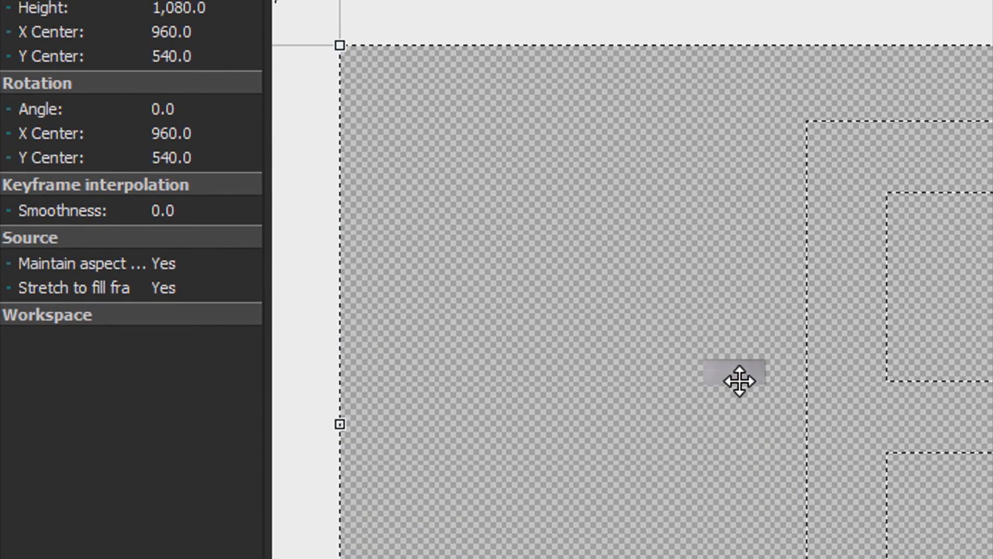
{"action": "left_click_drag", "start_coordinate": [740, 381], "coordinate": [800, 377]}
{"action": "left_click_drag", "start_coordinate": [418, 435], "coordinate": [440, 438]}
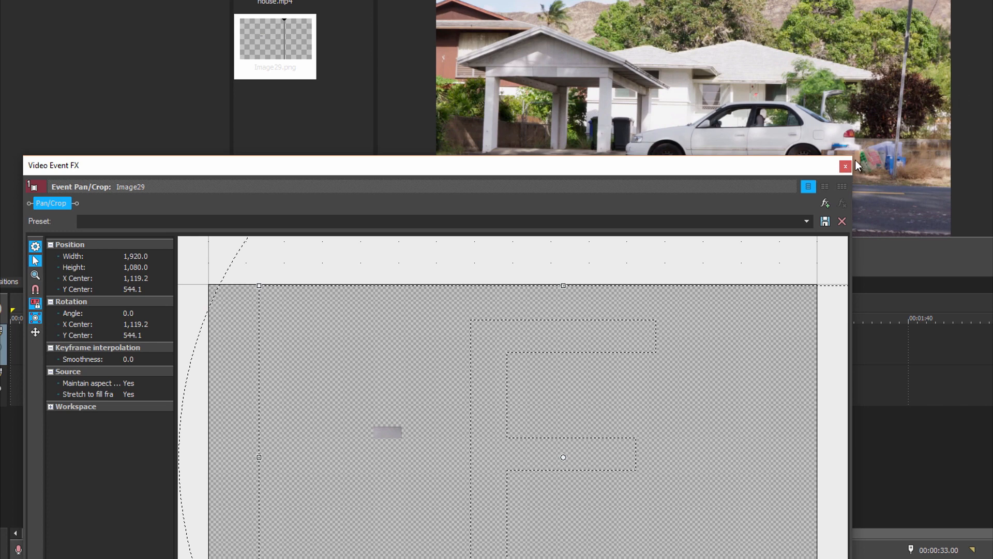
{"action": "left_click_drag", "start_coordinate": [439, 164], "coordinate": [355, 217]}
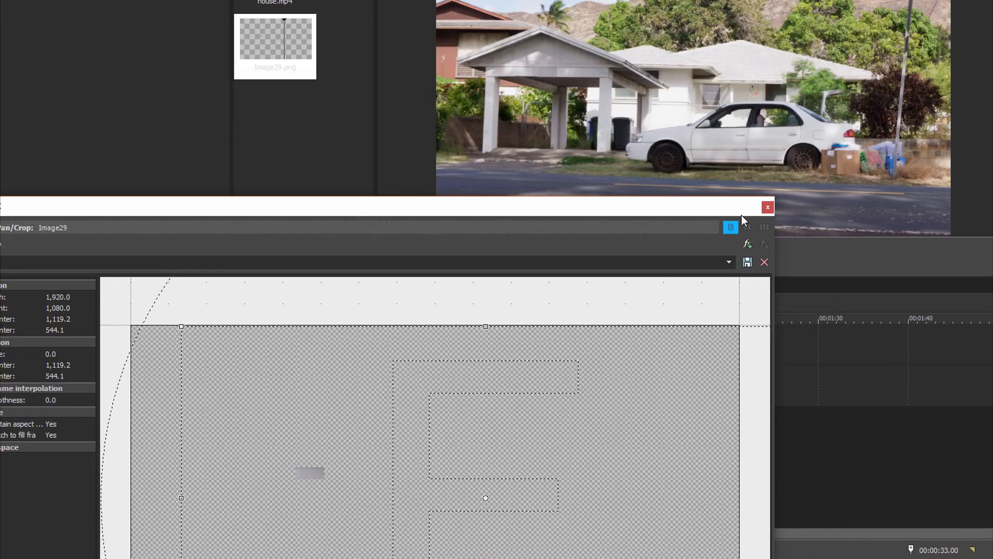
{"action": "left_click", "coordinate": [767, 208]}
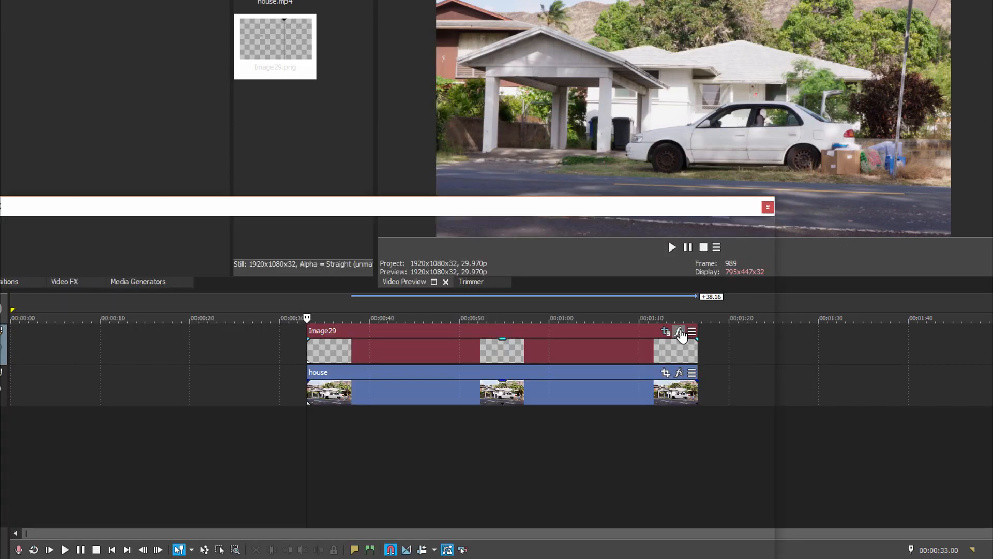
Add the VEGAS Gaussian Blur, Brightness and Contrast, and Soft Contrast effects to the Image29 event.
{"action": "left_click", "coordinate": [679, 332]}
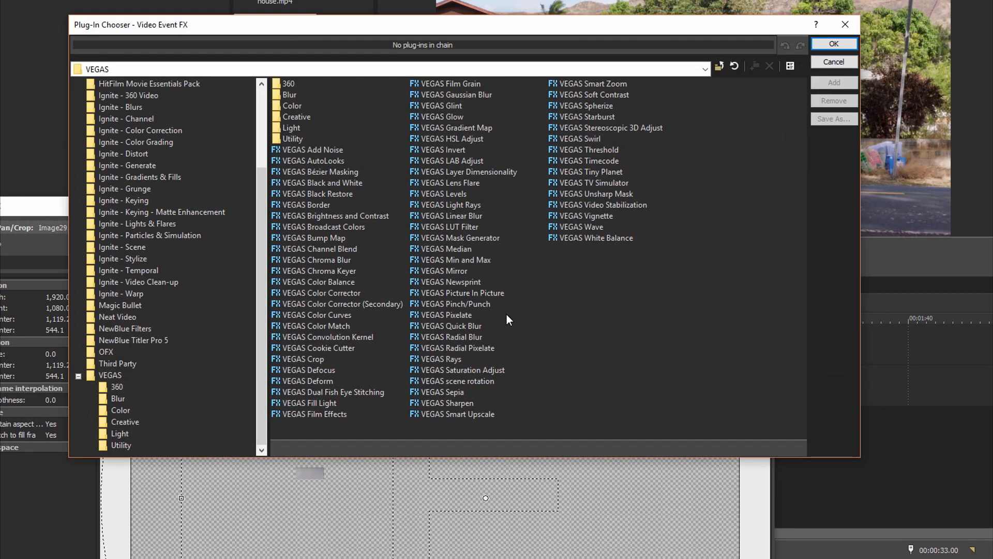
{"action": "double_click", "coordinate": [461, 94]}
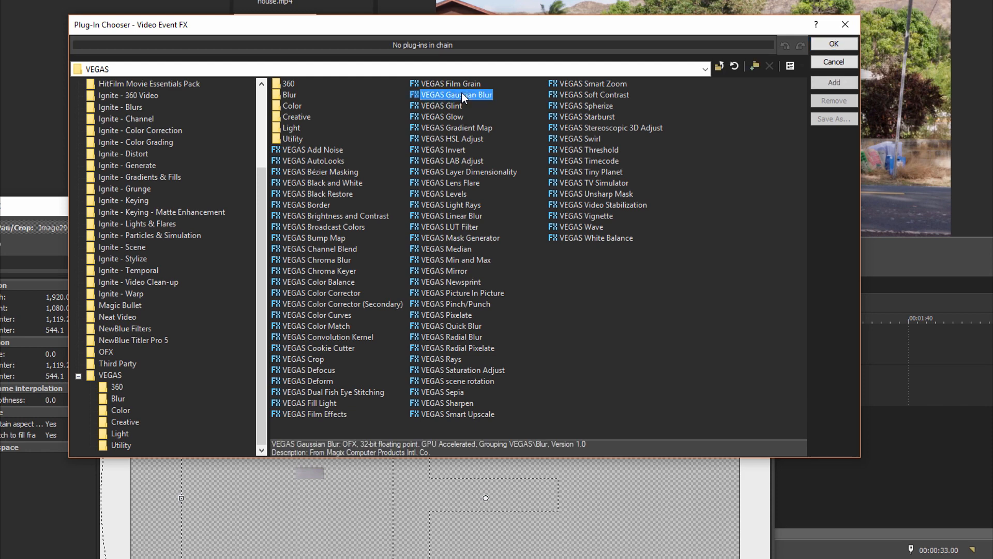
{"action": "double_click", "coordinate": [350, 214]}
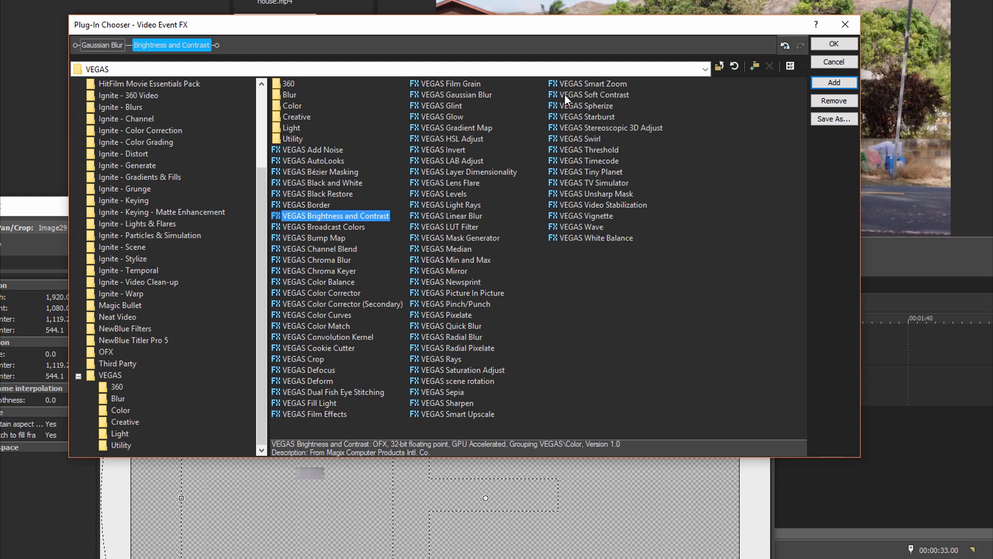
{"action": "double_click", "coordinate": [589, 94]}
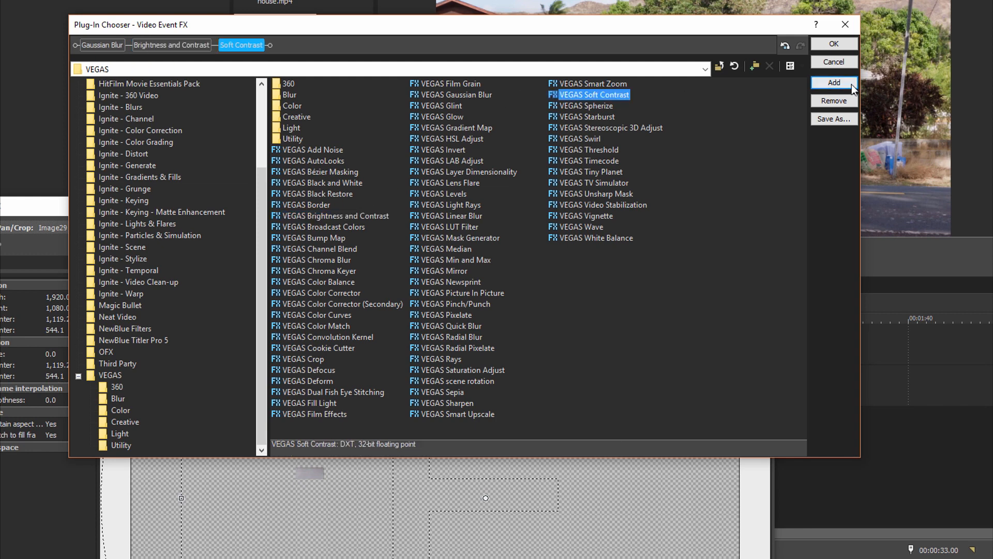
{"action": "left_click", "coordinate": [834, 44]}
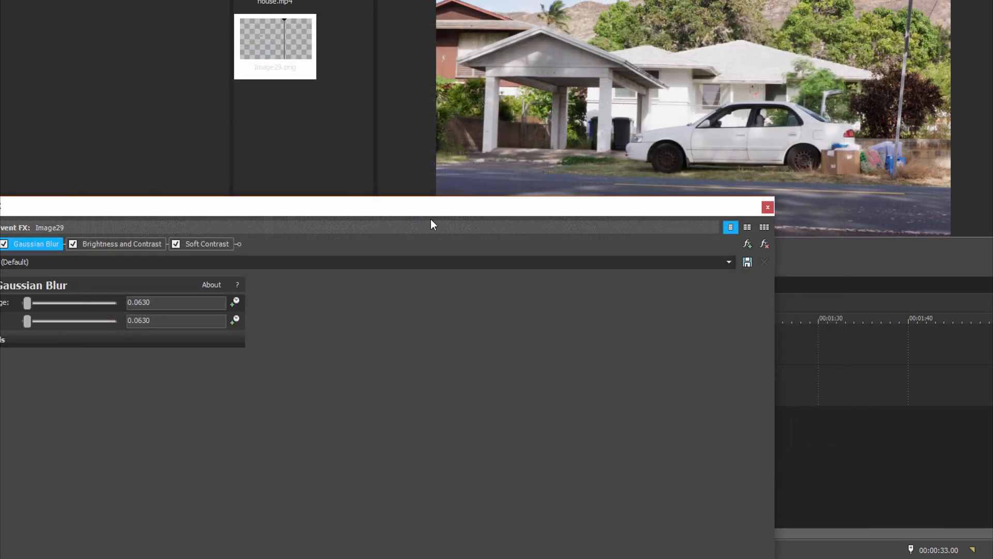
Disable the Soft Contrast and Brightness and Contrast effects on Image29, leaving Gaussian Blur enabled.
{"action": "left_click", "coordinate": [176, 245]}
{"action": "left_click", "coordinate": [73, 245]}
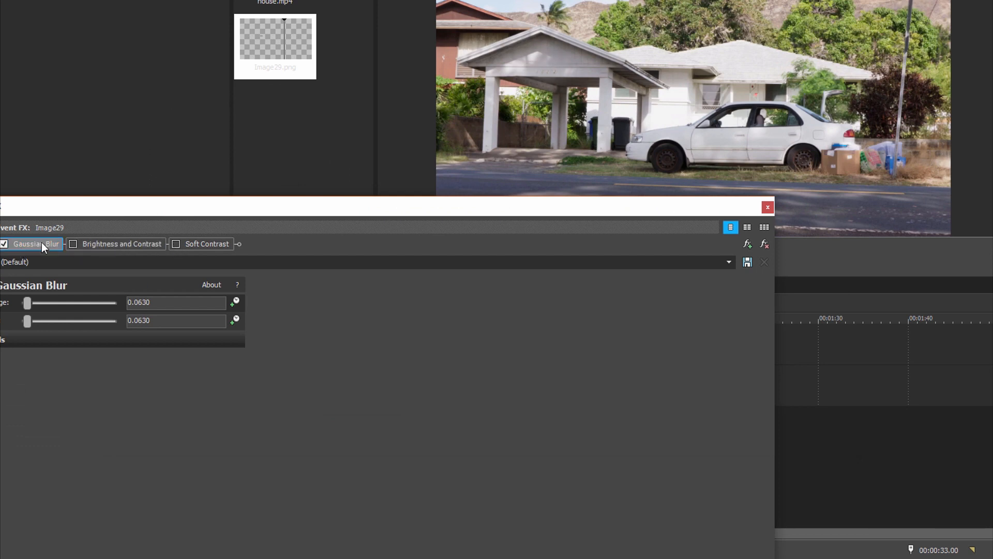
{"action": "left_click_drag", "start_coordinate": [187, 210], "coordinate": [381, 187]}
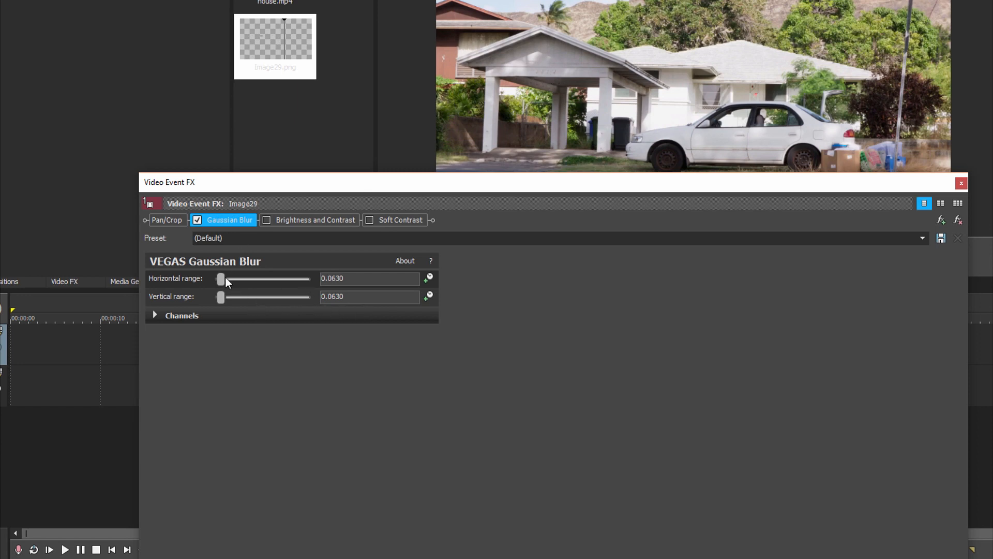
Set the Gaussian Blur on Image29 to about 0.0095 horizontal range and 0.0093 vertical range.
{"action": "left_click_drag", "start_coordinate": [223, 278], "coordinate": [219, 273]}
{"action": "left_click_drag", "start_coordinate": [216, 270], "coordinate": [216, 270]}
{"action": "left_click_drag", "start_coordinate": [222, 297], "coordinate": [216, 293]}
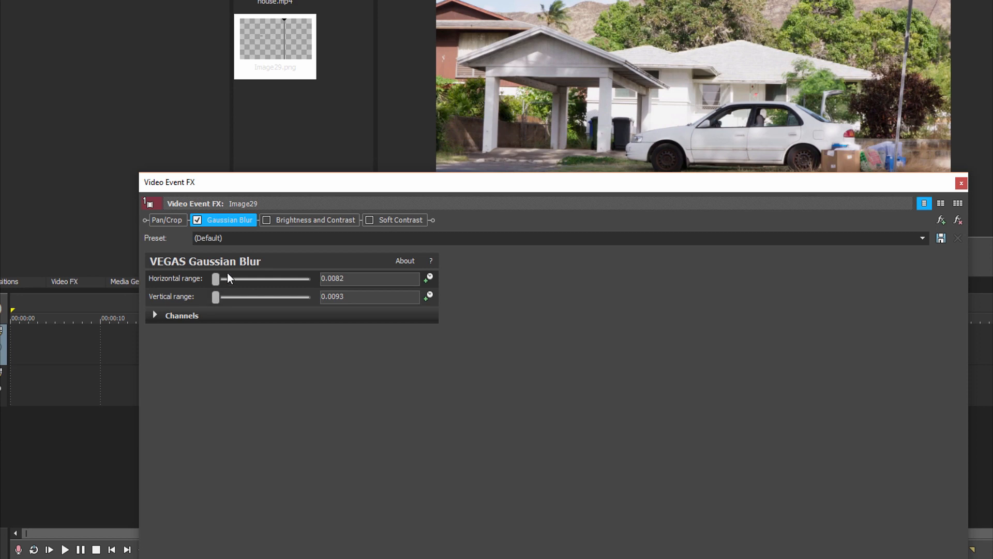
{"action": "left_click_drag", "start_coordinate": [216, 278], "coordinate": [216, 278]}
Save the current preview frame to the Desktop as PNG snapshot Image30.
{"action": "left_click", "coordinate": [961, 182]}
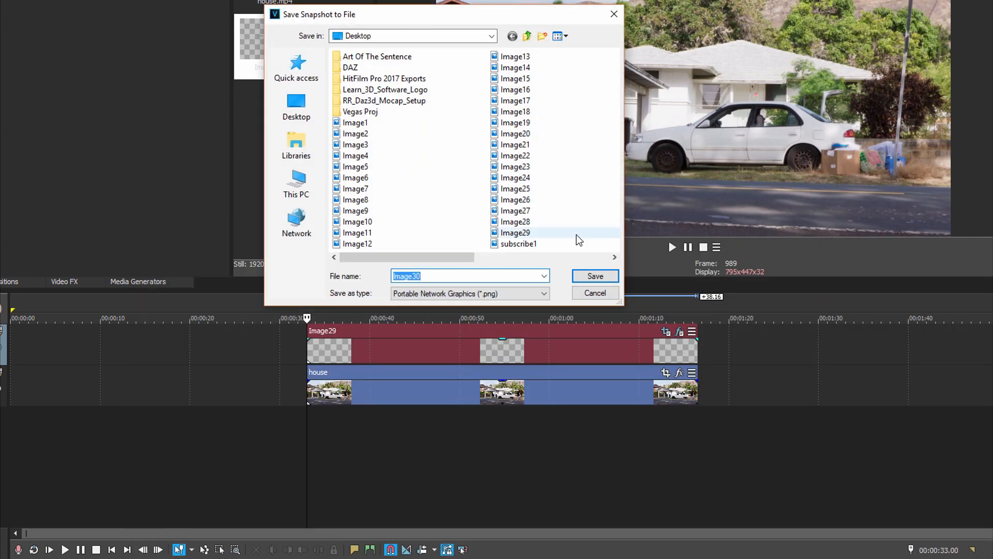
{"action": "left_click", "coordinate": [592, 276]}
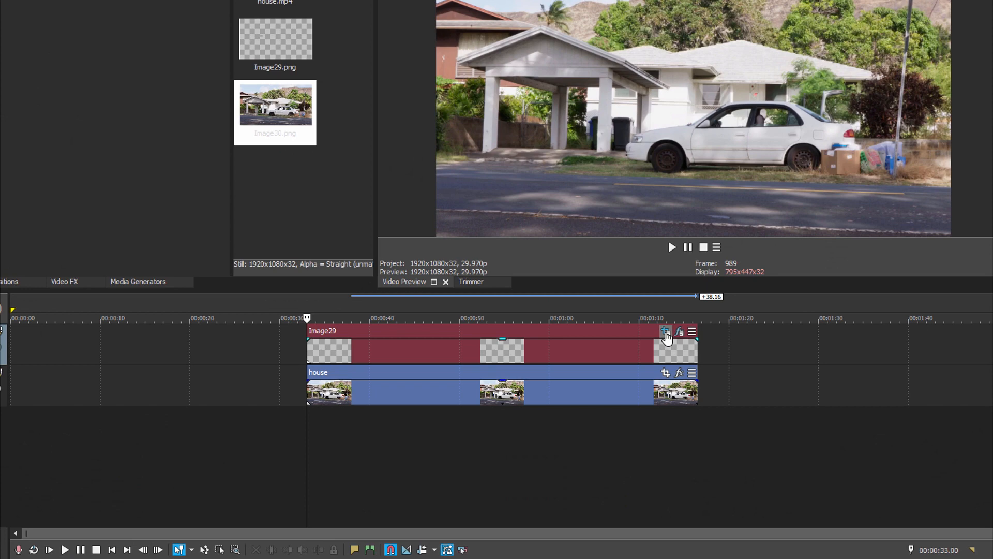
Nudge Image29 horizontally in Event Pan/Crop to an X Center of 1,115.1.
{"action": "left_click", "coordinate": [666, 332]}
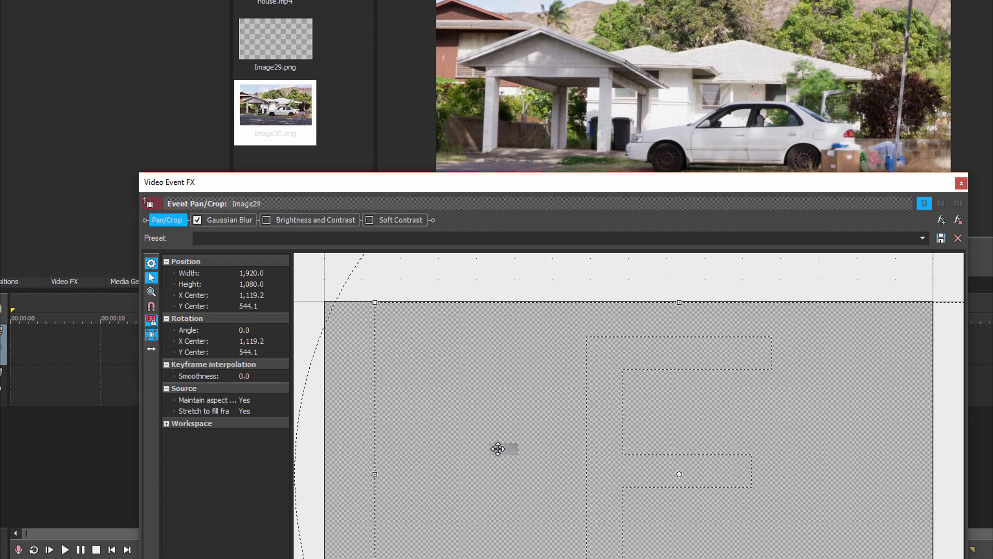
{"action": "key", "text": "Right"}
{"action": "key", "text": "Right"}
{"action": "key", "text": "Right"}
{"action": "key", "text": "Right"}
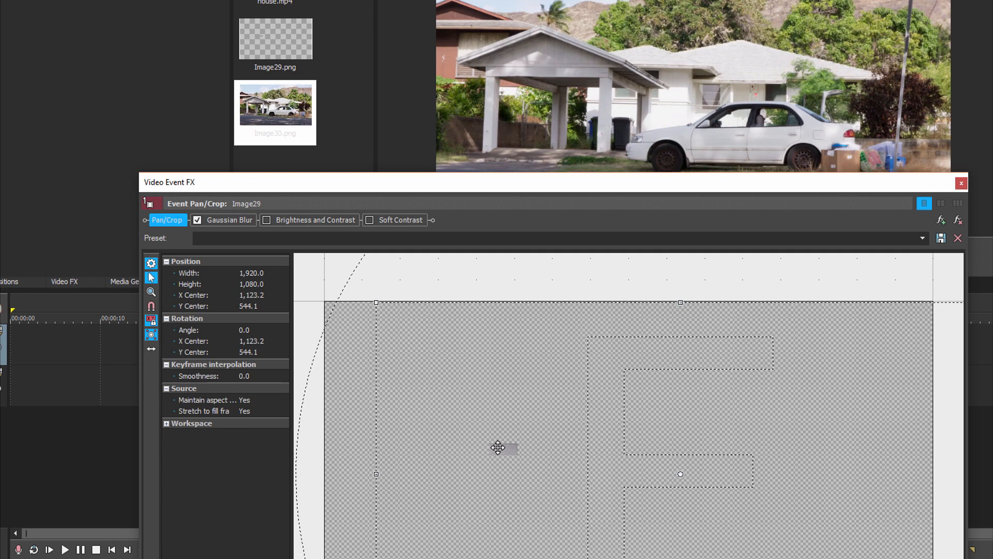
{"action": "key", "text": "Left"}
{"action": "key", "text": "Left"}
{"action": "key", "text": "Left"}
{"action": "key", "text": "Left"}
{"action": "key", "text": "Left"}
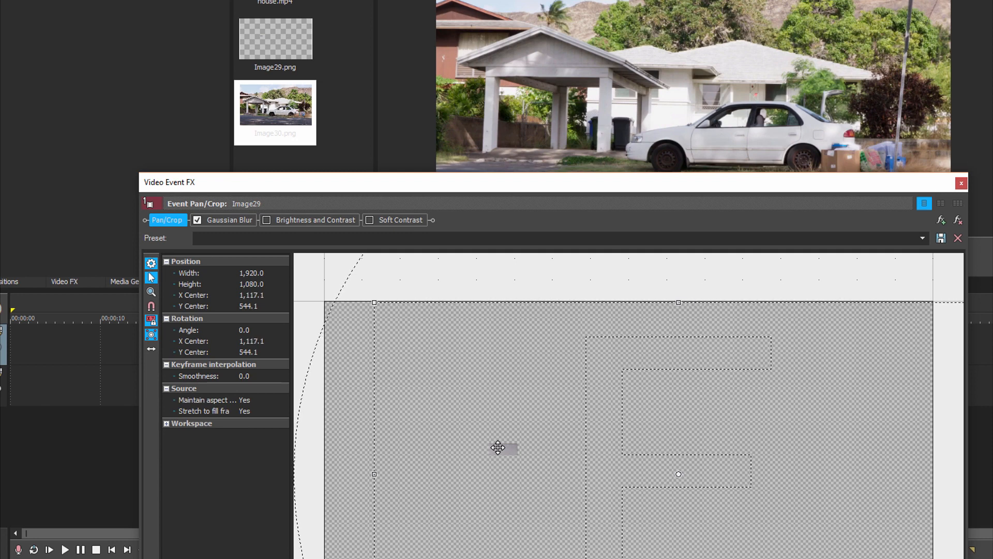
{"action": "key", "text": "Left"}
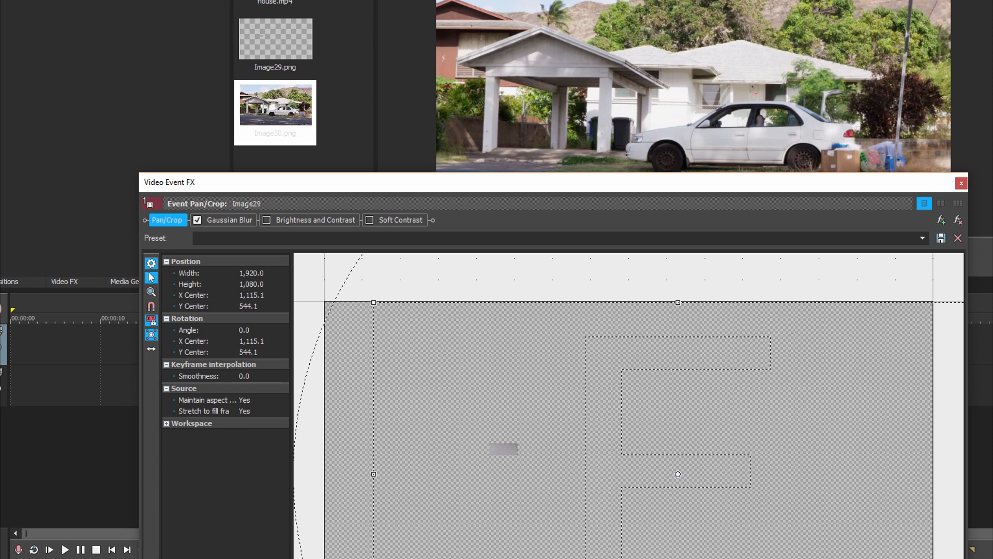
Save the realigned preview frame to the Desktop as PNG snapshot Image31.
{"action": "left_click", "coordinate": [961, 183]}
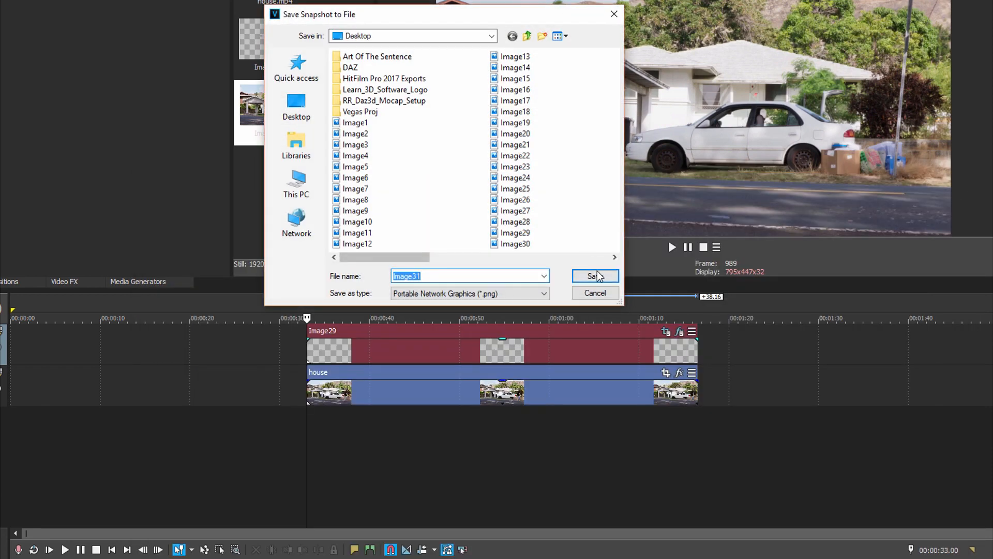
{"action": "left_click", "coordinate": [598, 279]}
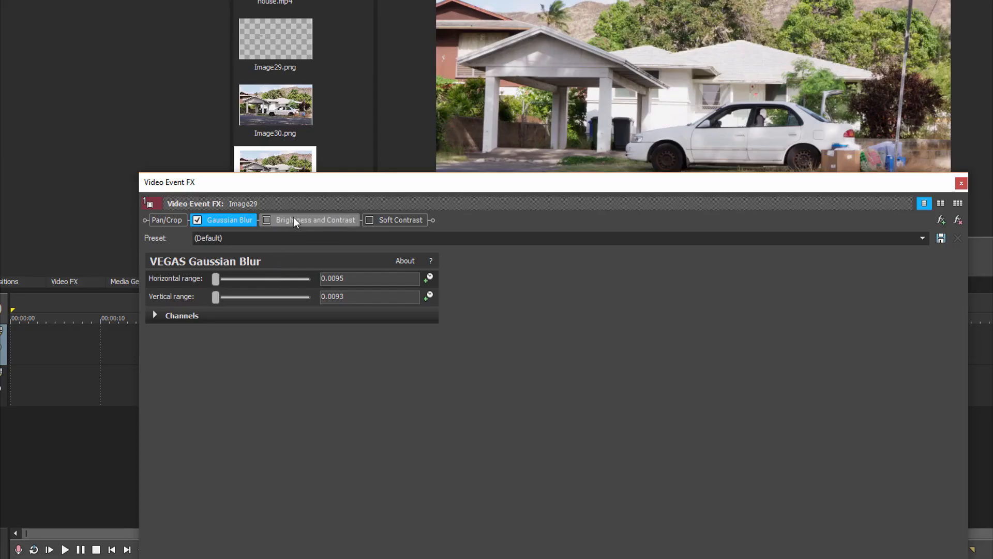
Enable Brightness and Contrast on Image29 with Brightness about 0.010, and Soft Contrast with Contrast 1.27 and Diffusion 56.79.
{"action": "left_click", "coordinate": [293, 216]}
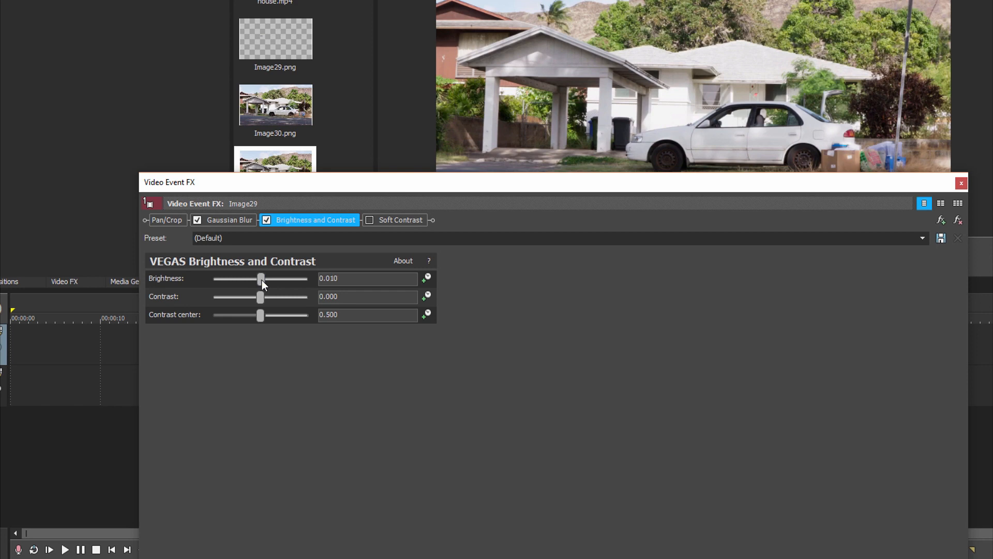
{"action": "left_click_drag", "start_coordinate": [262, 283], "coordinate": [263, 280]}
{"action": "left_click", "coordinate": [370, 220]}
{"action": "left_click_drag", "start_coordinate": [307, 330], "coordinate": [231, 331]}
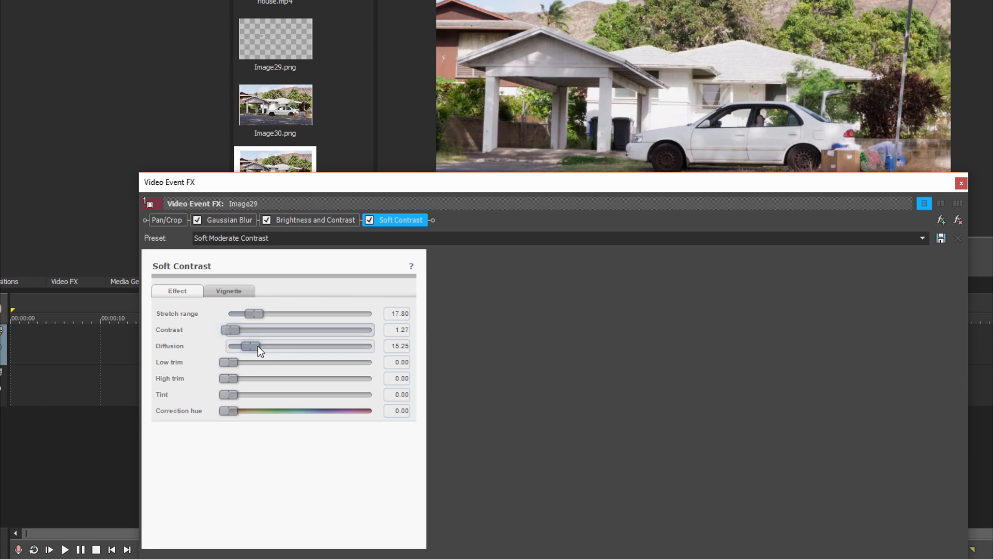
{"action": "left_click_drag", "start_coordinate": [251, 346], "coordinate": [310, 345]}
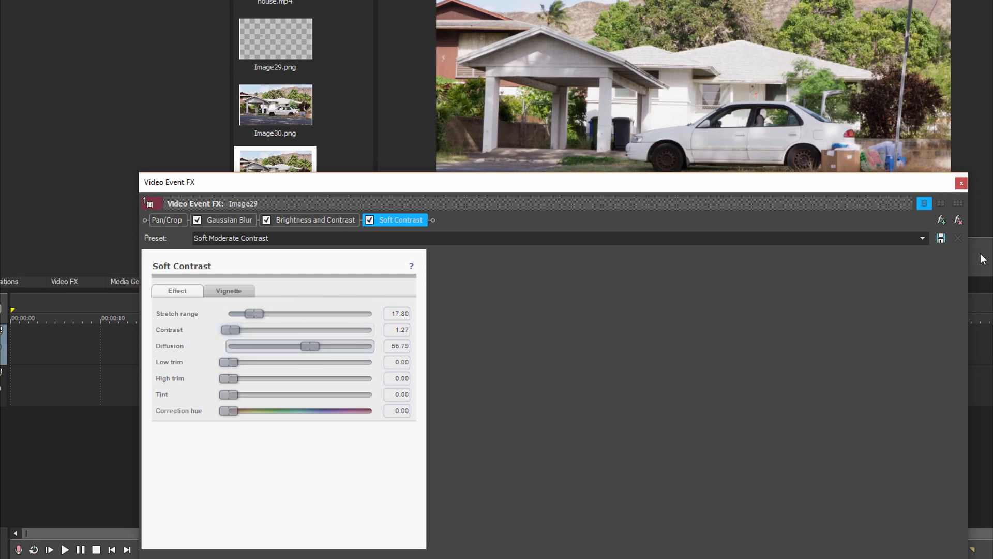
{"action": "left_click", "coordinate": [962, 183]}
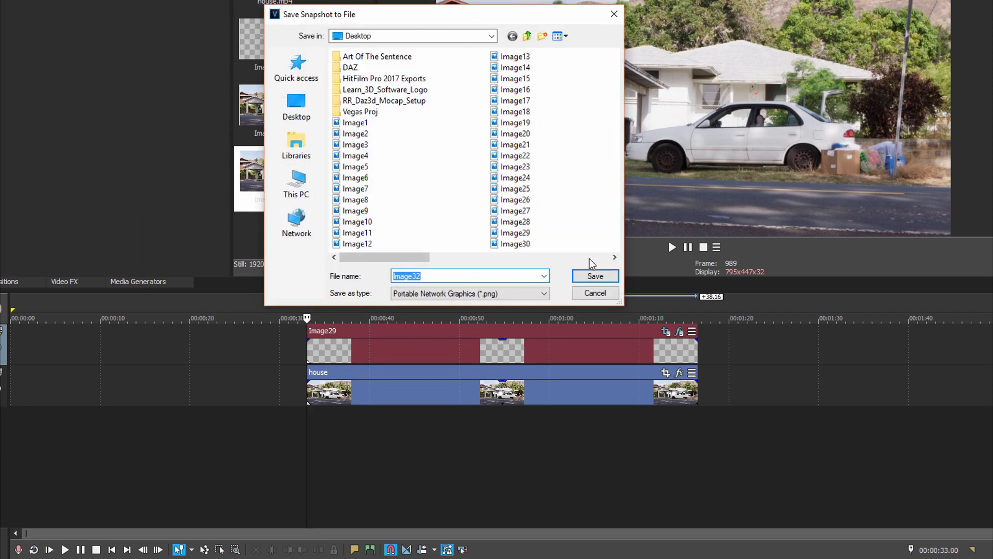
Save the color-adjusted preview frame to the Desktop as PNG snapshot Image32.
{"action": "left_click", "coordinate": [593, 274]}
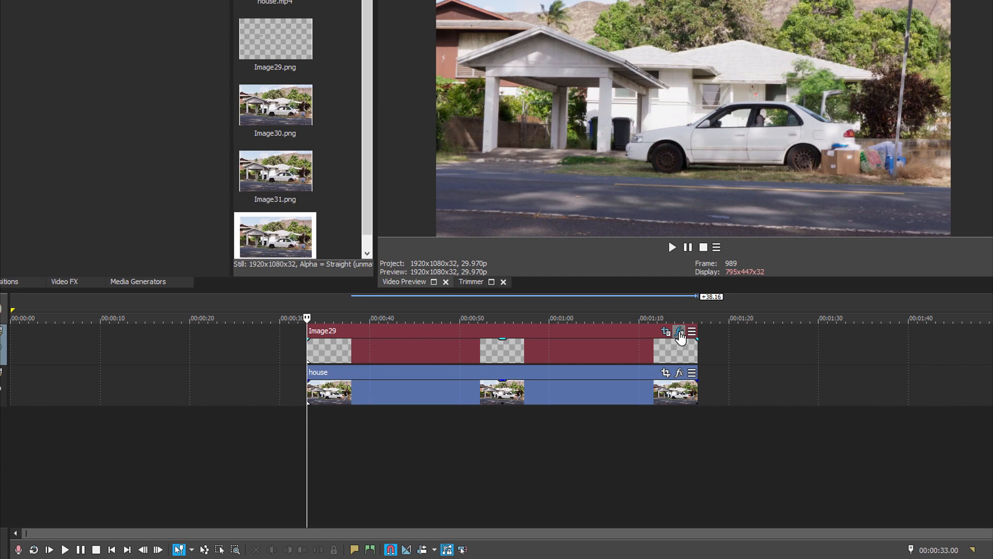
Open the Video Event FX settings of the Image29 event on the timeline.
{"action": "left_click", "coordinate": [679, 332]}
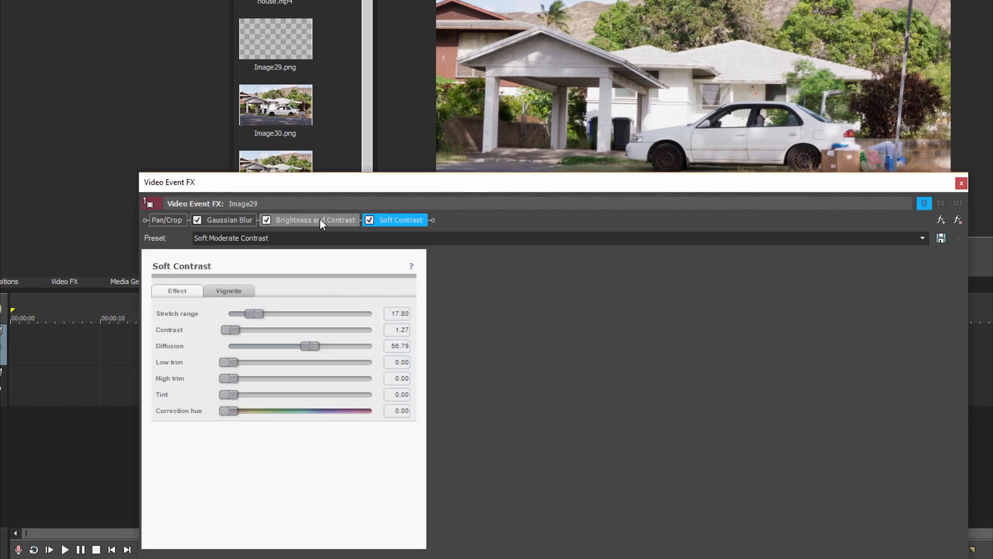